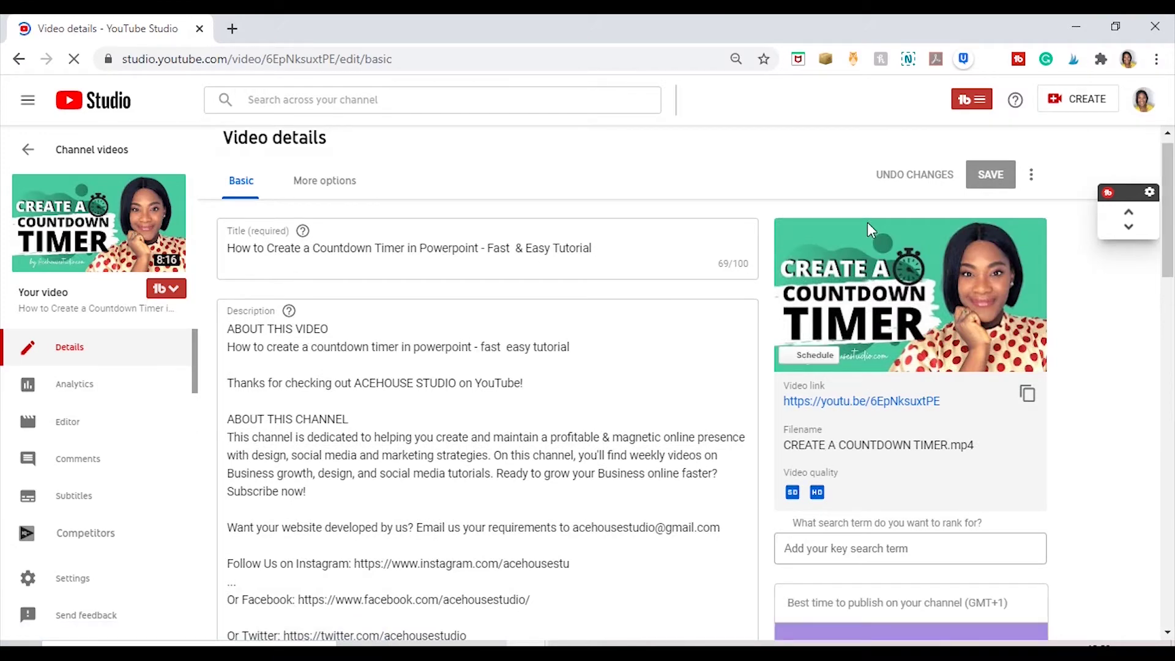
Add the timestamp line "0:00- Introduction" to the description, below the sentence thanking viewers for checking out ACEHOUSE STUDIO
left_click(844, 342)
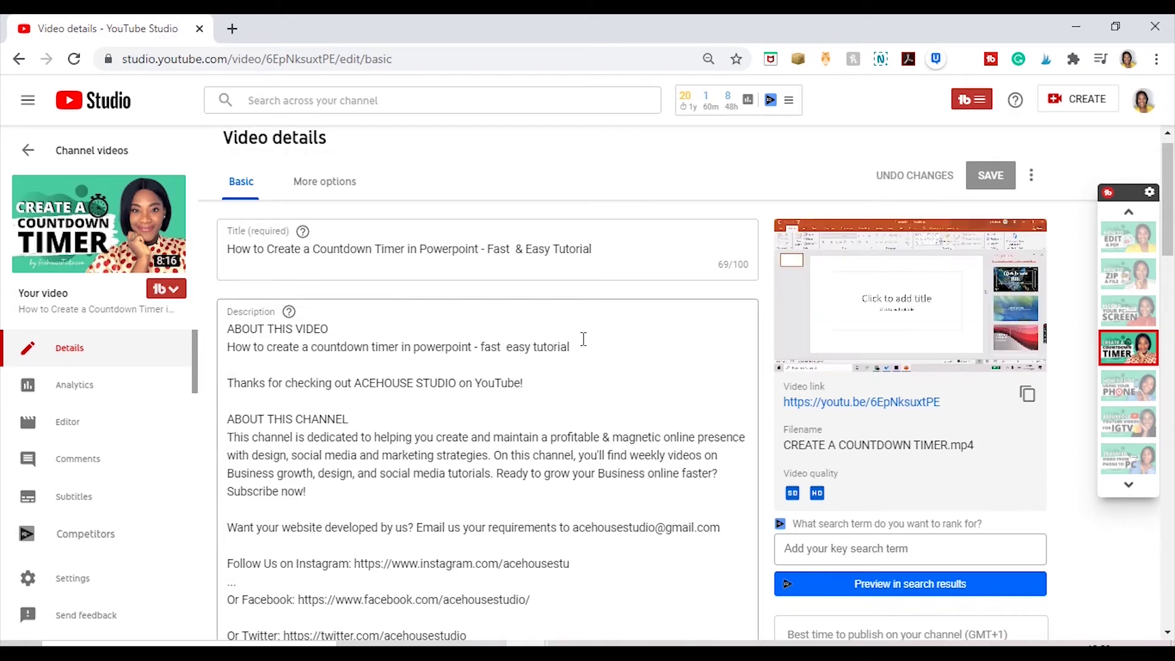
left_click(536, 383)
key("Return")
key("Return")
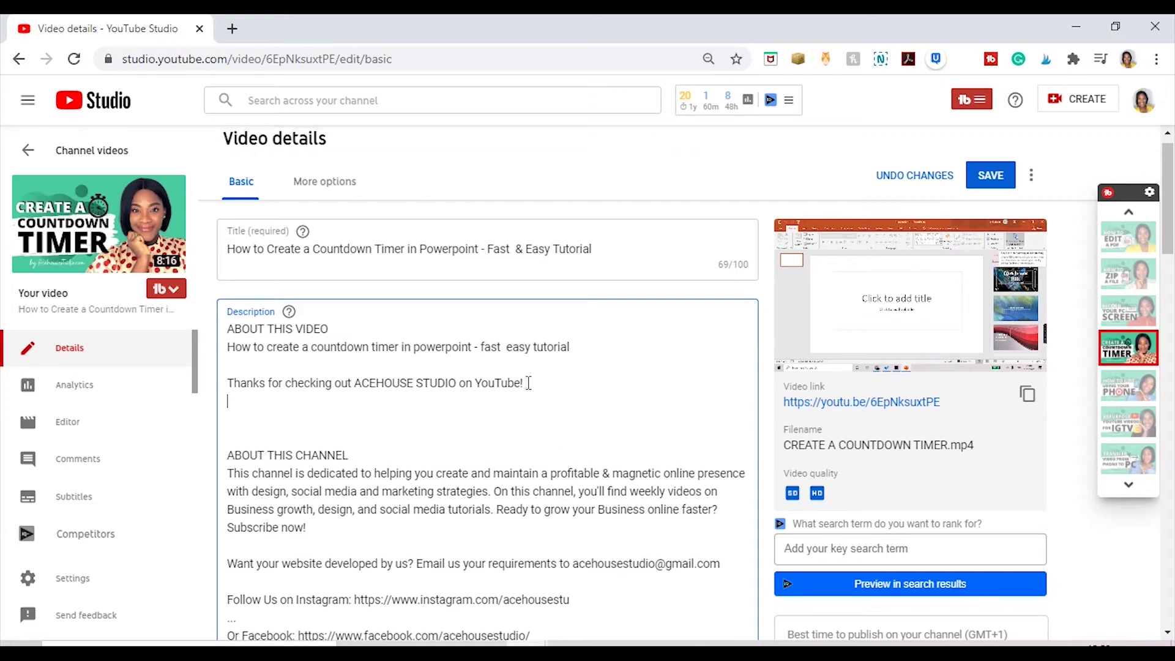
key("Return")
type("0")
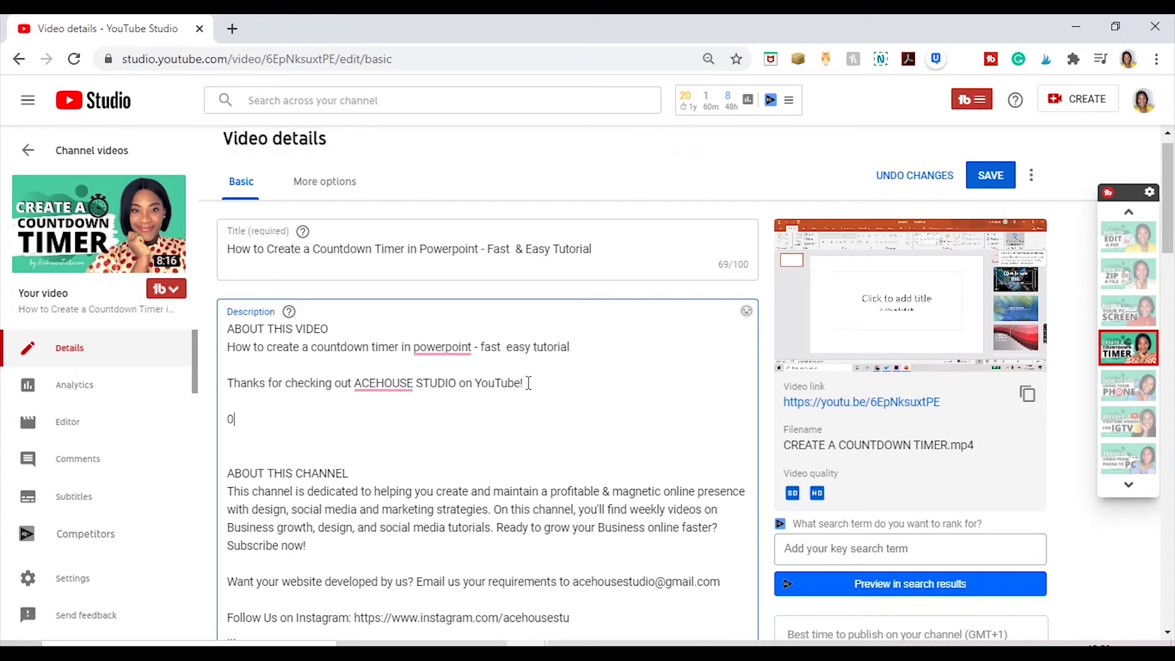
type(":00- Intro")
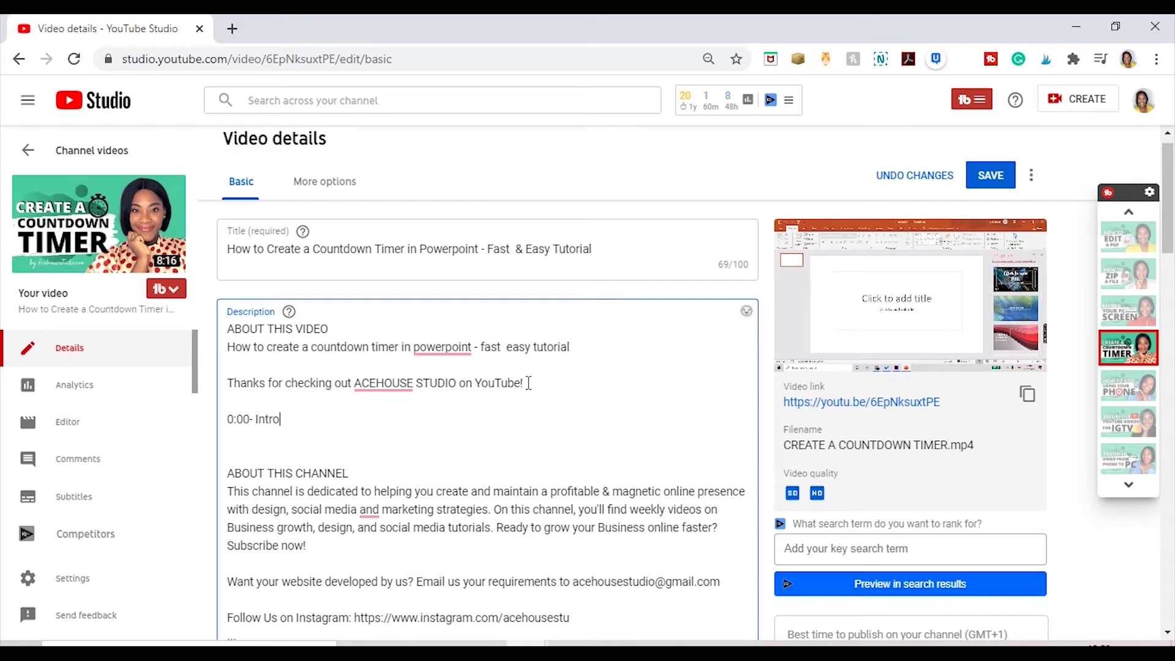
type("duction")
key("Return")
Check the introduction in the video preview, and add the line "0:30 - Tutorial" with matching dash spacing in "0:00 - Introduction"
left_click(805, 336)
left_click(800, 336)
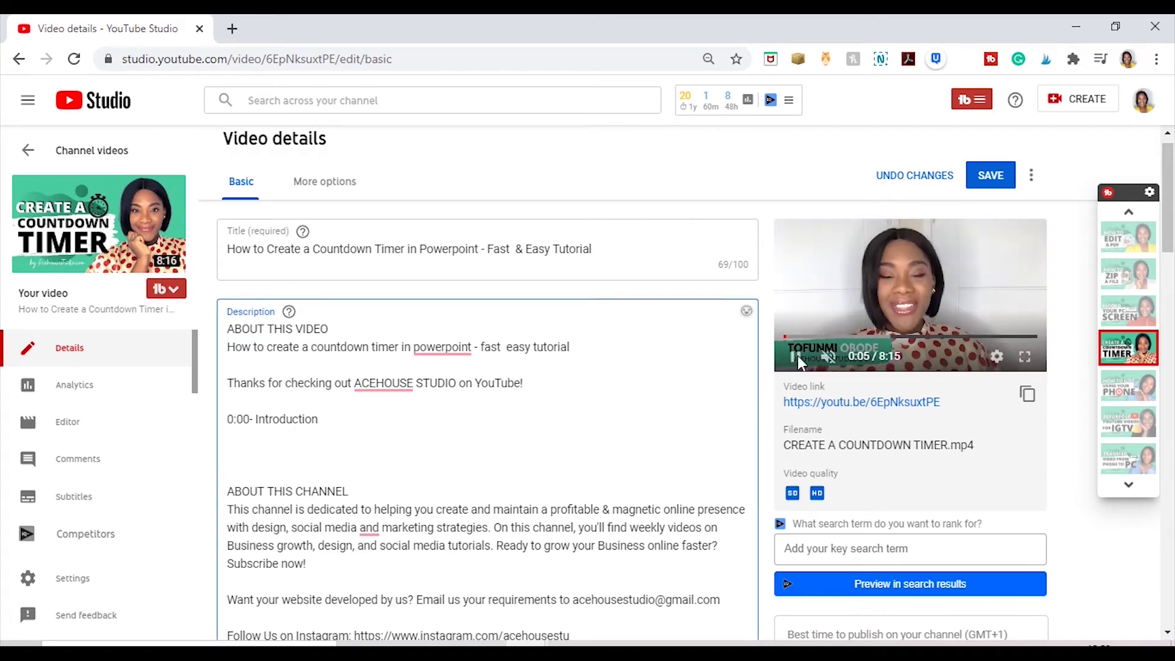
left_click(798, 355)
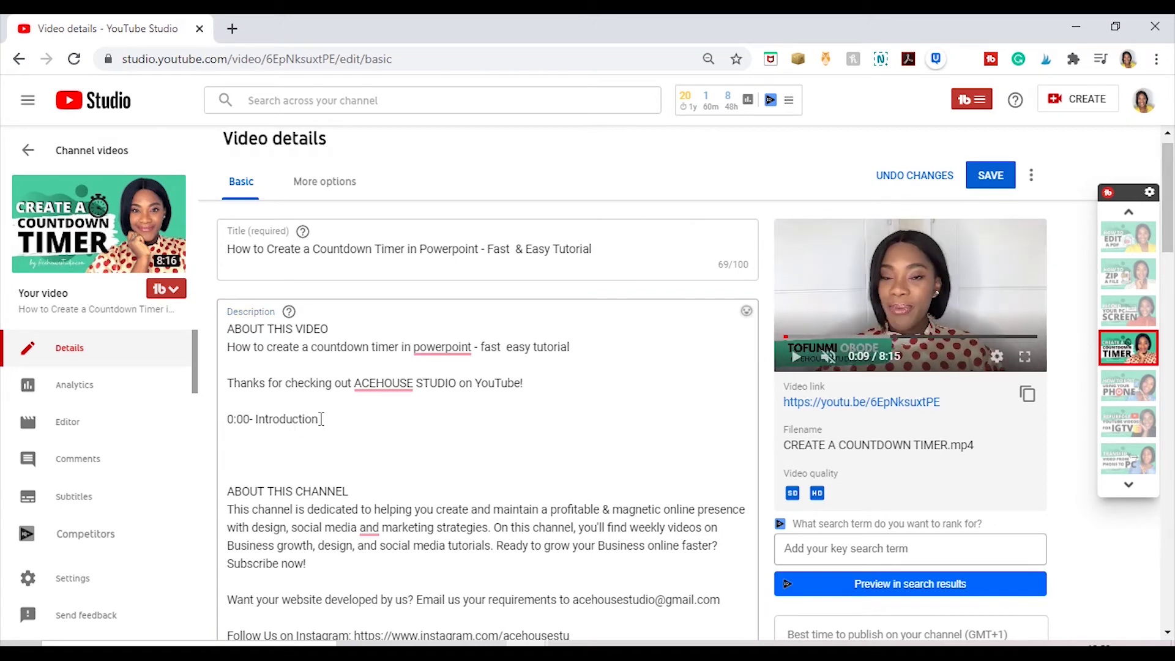
left_click(323, 421)
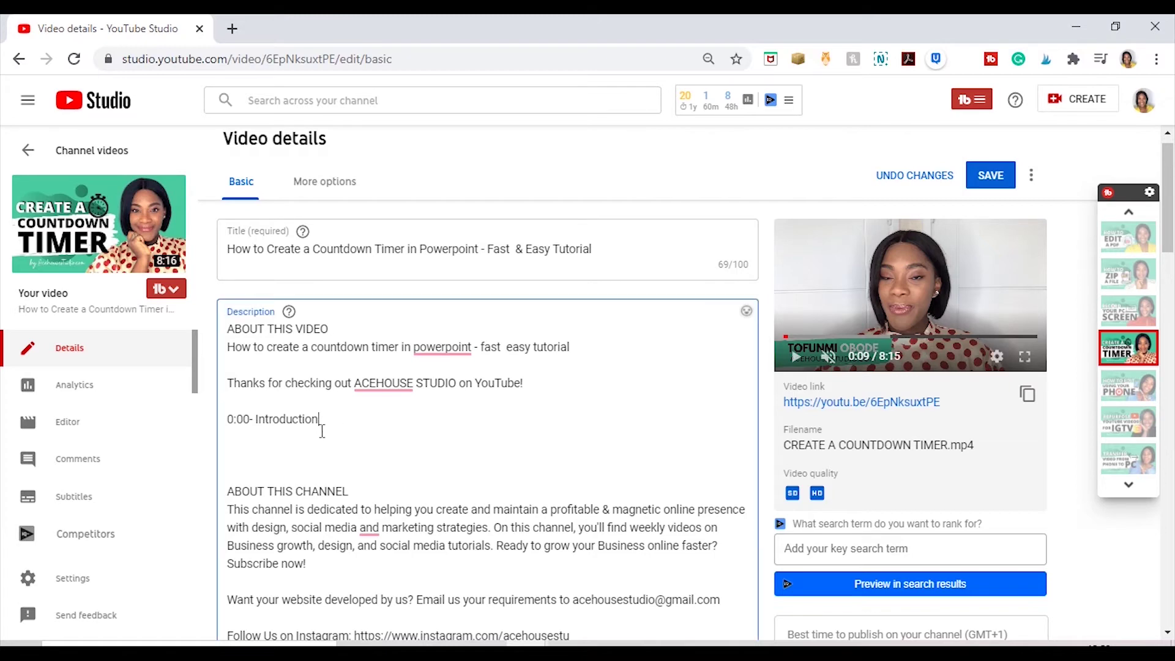
key("Return")
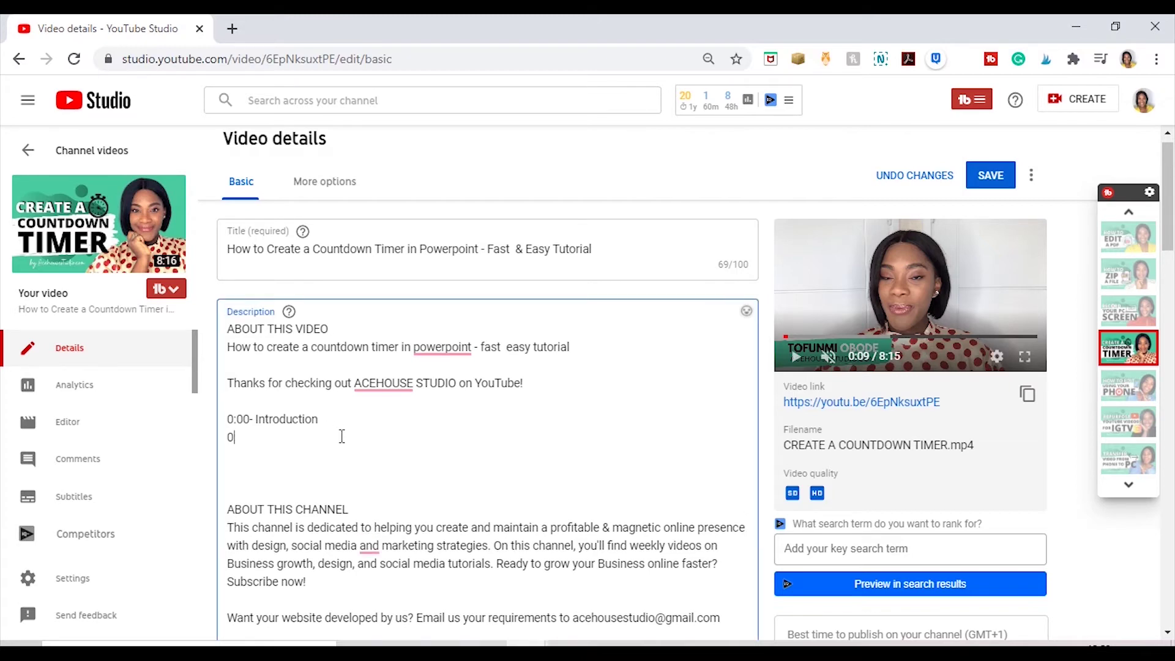
type("0:30 -")
left_click(250, 419)
left_click(262, 435)
type("Tutorial")
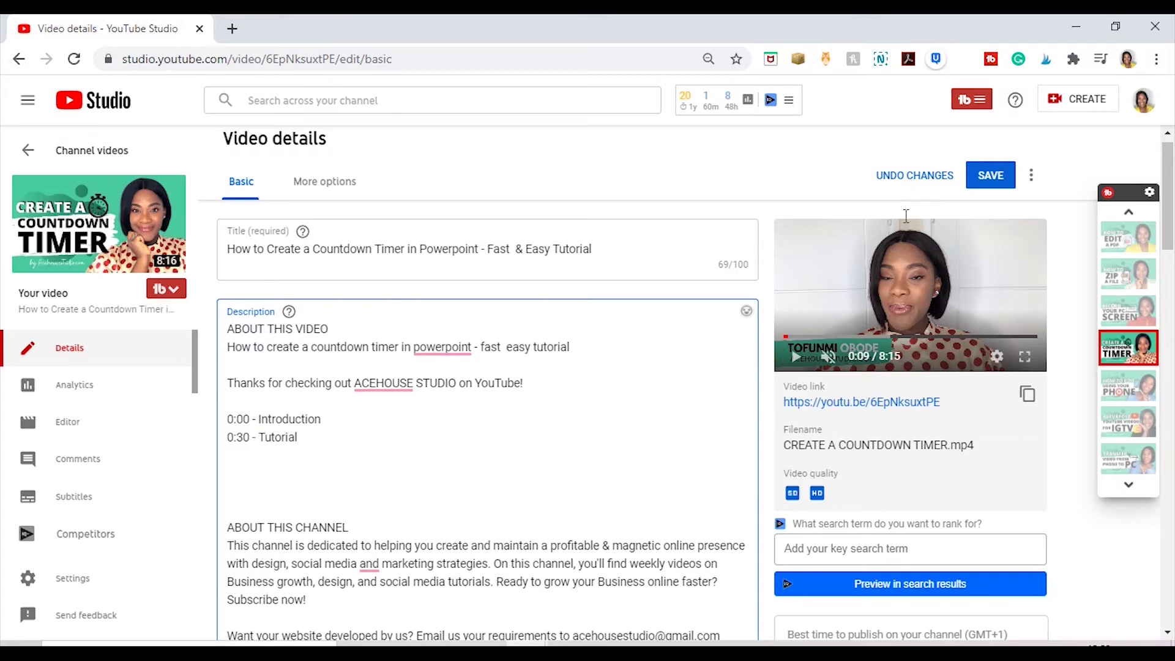
Look through the tutorial part in the video preview and relabel the 0:30 timestamp as "Creation of timer slides"
left_click(985, 336)
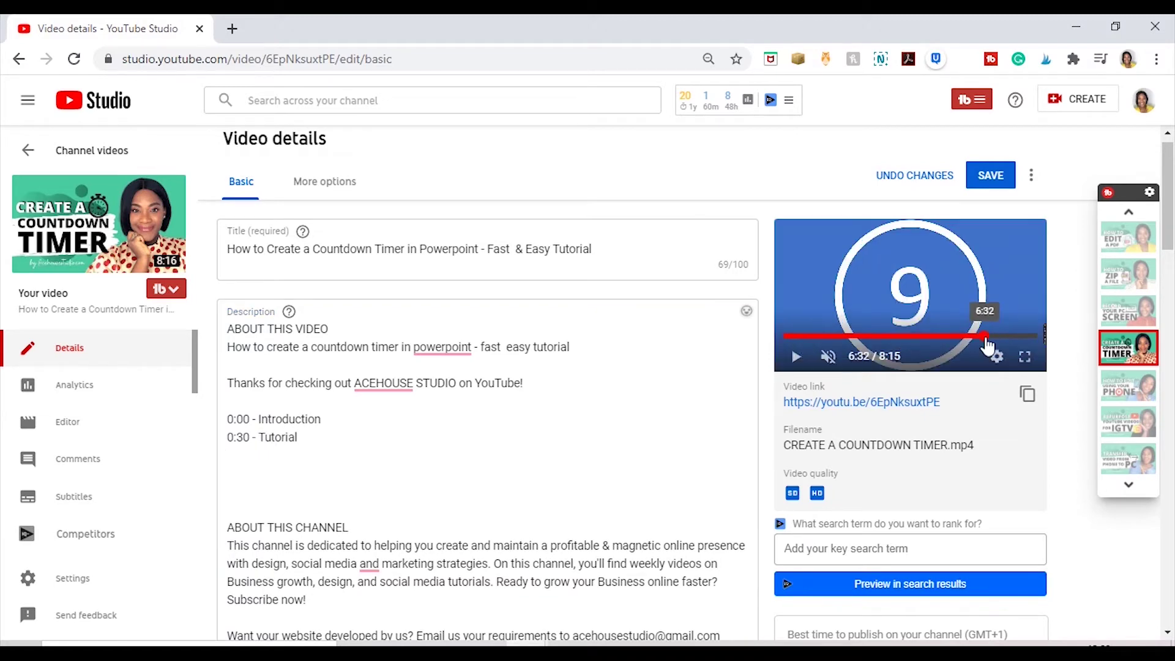
left_click(931, 336)
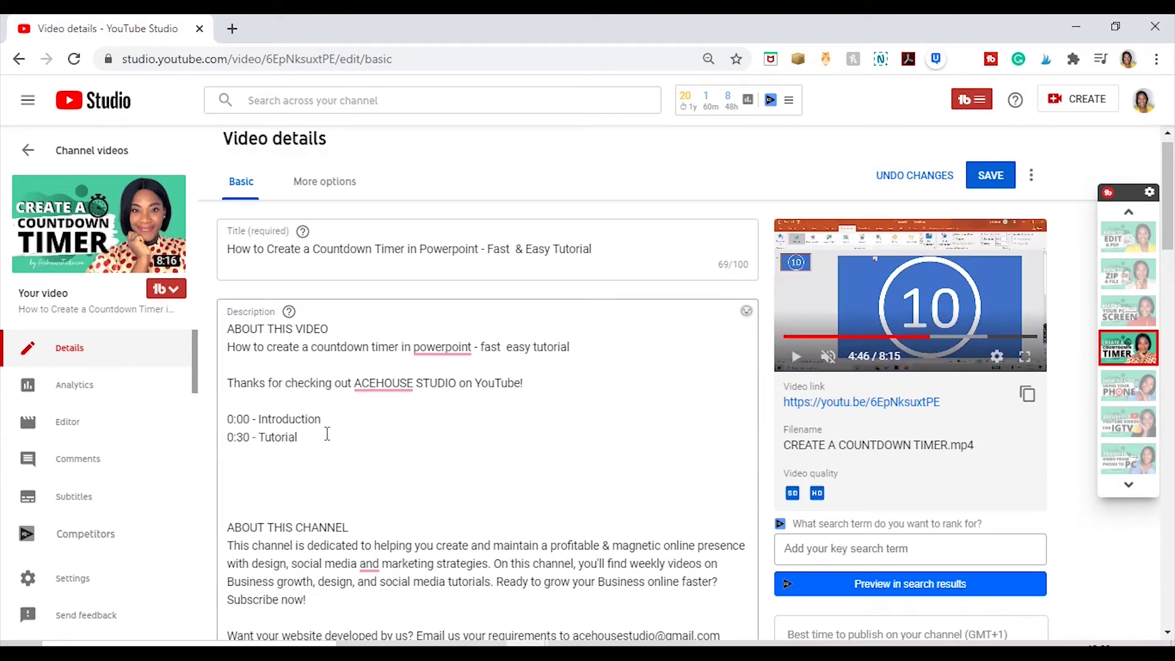
left_click_drag(299, 437, 259, 436)
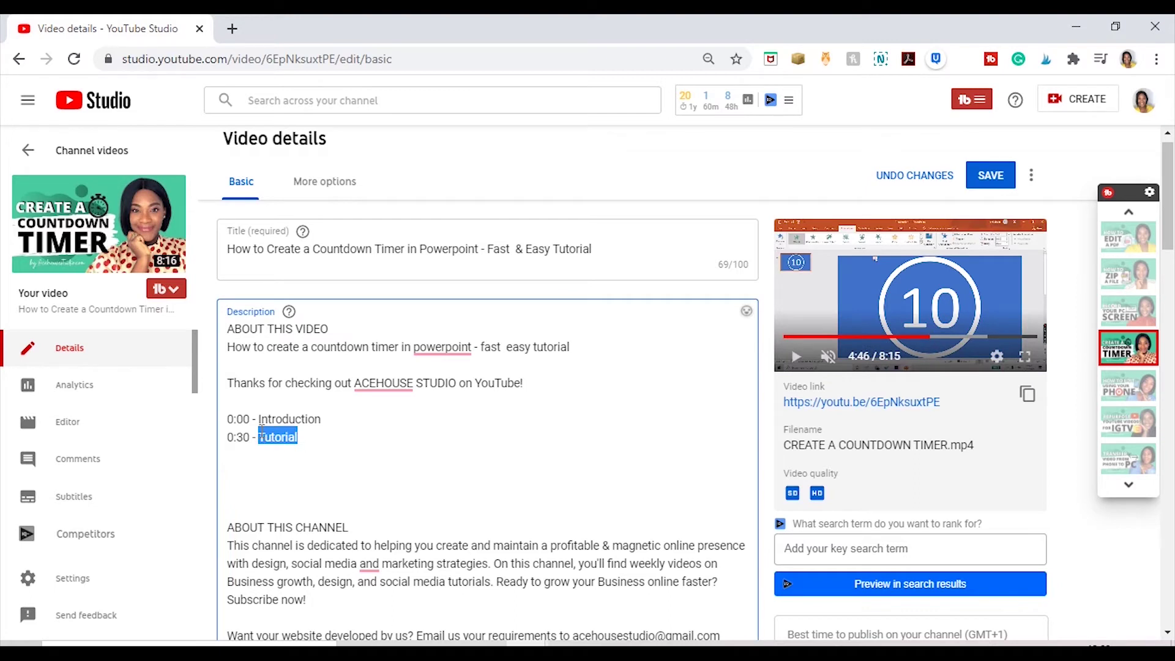
type("Creation of timer slides")
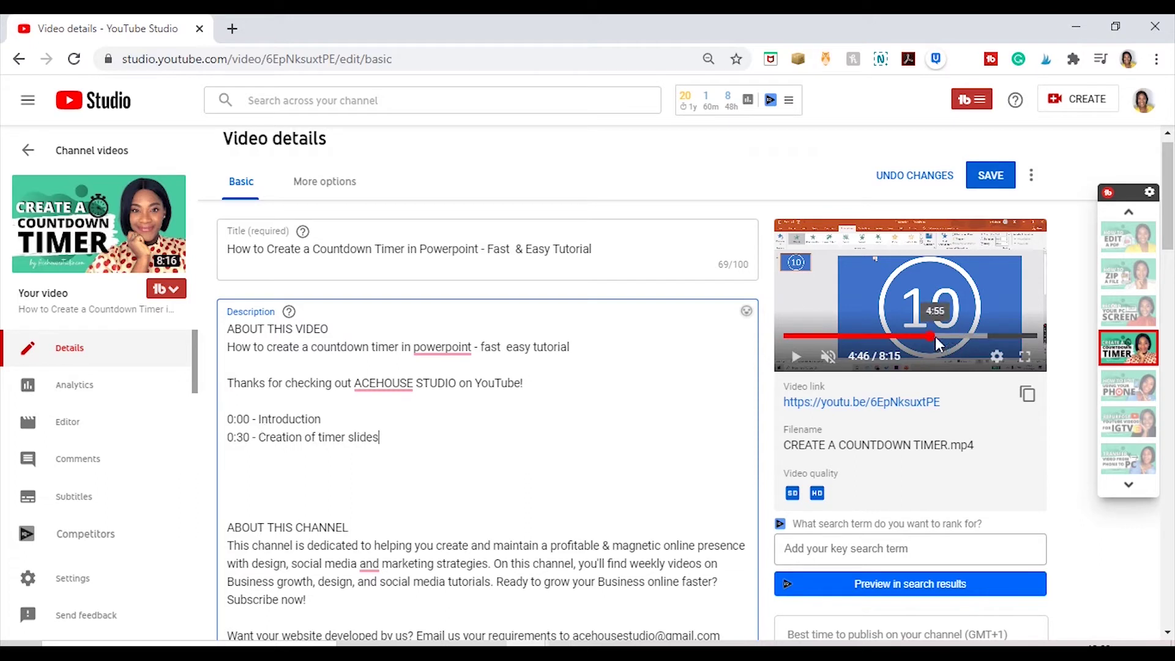
Locate the start of the animation section in the preview and add the timestamp line "4:19 - Animation of slides"
left_click(937, 341)
left_click(917, 335)
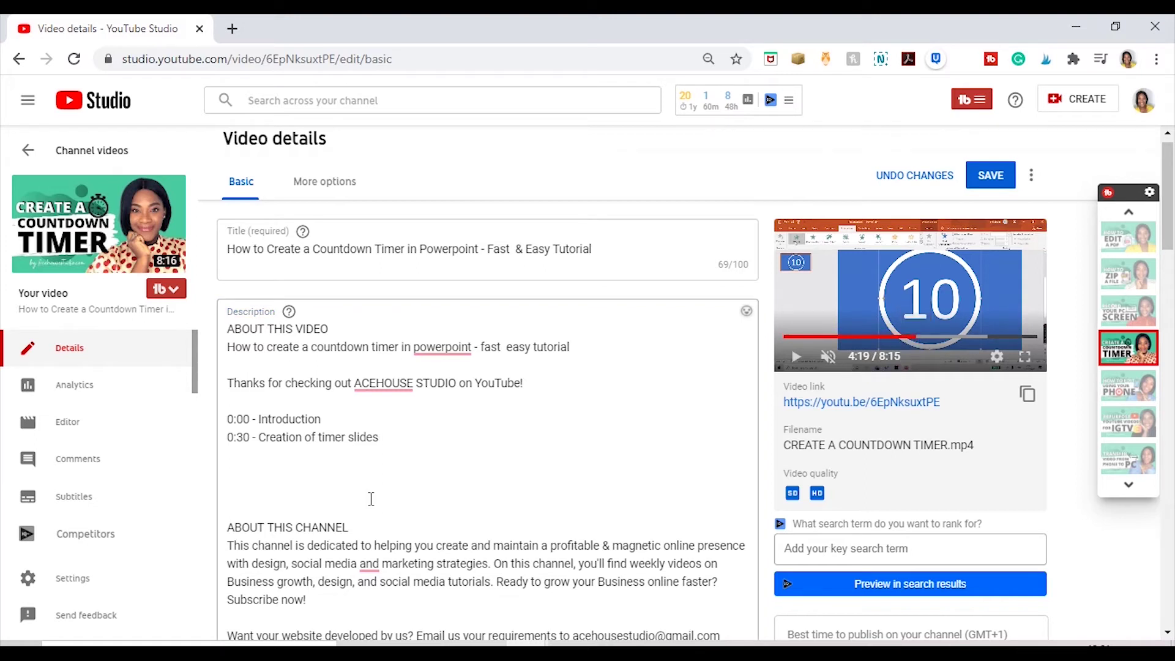
left_click(402, 439)
key("Return")
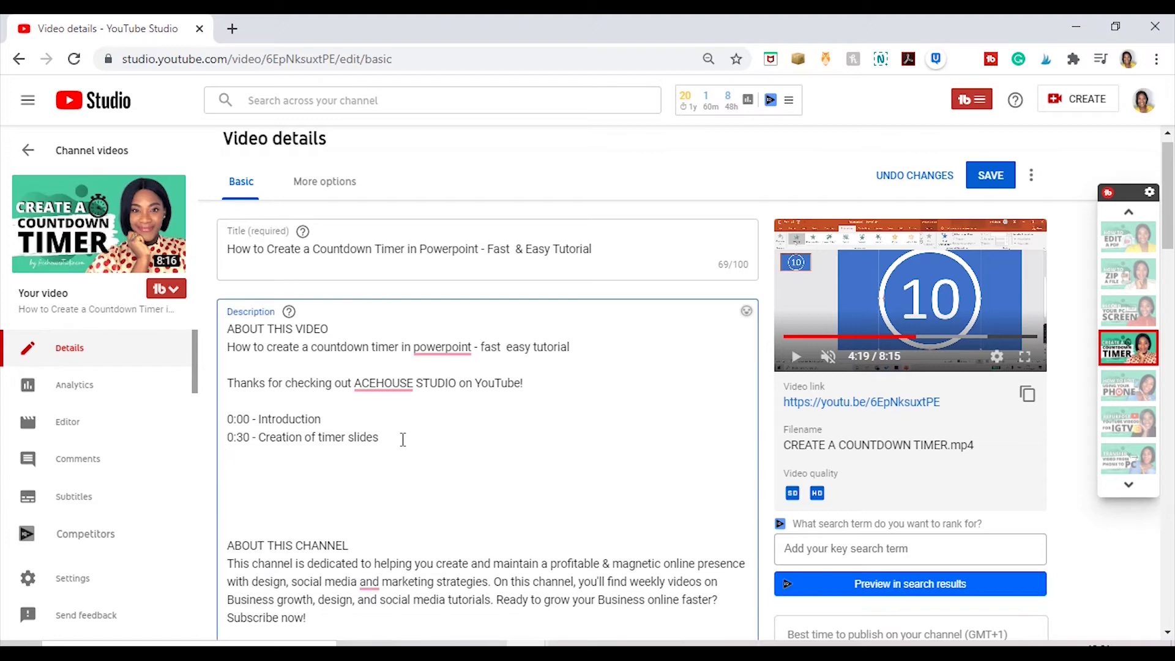
type("4:19 - Animation of slides")
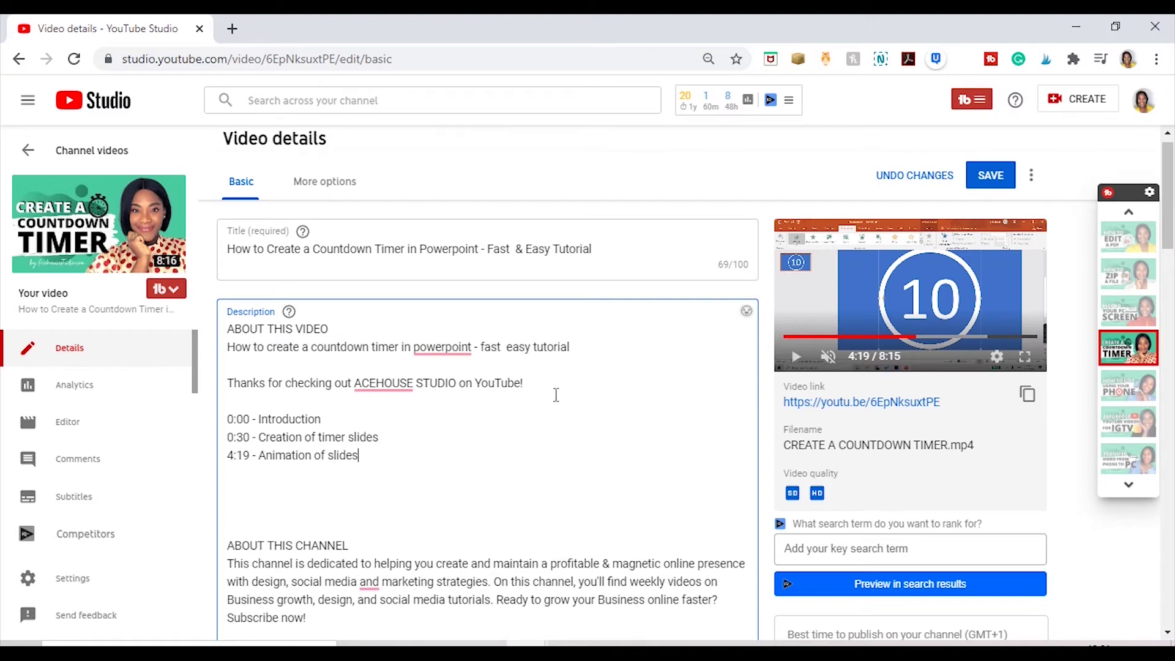
Locate the finished countdown in the preview and add the timestamp line "7:27- Final Product" to the description
left_click(922, 343)
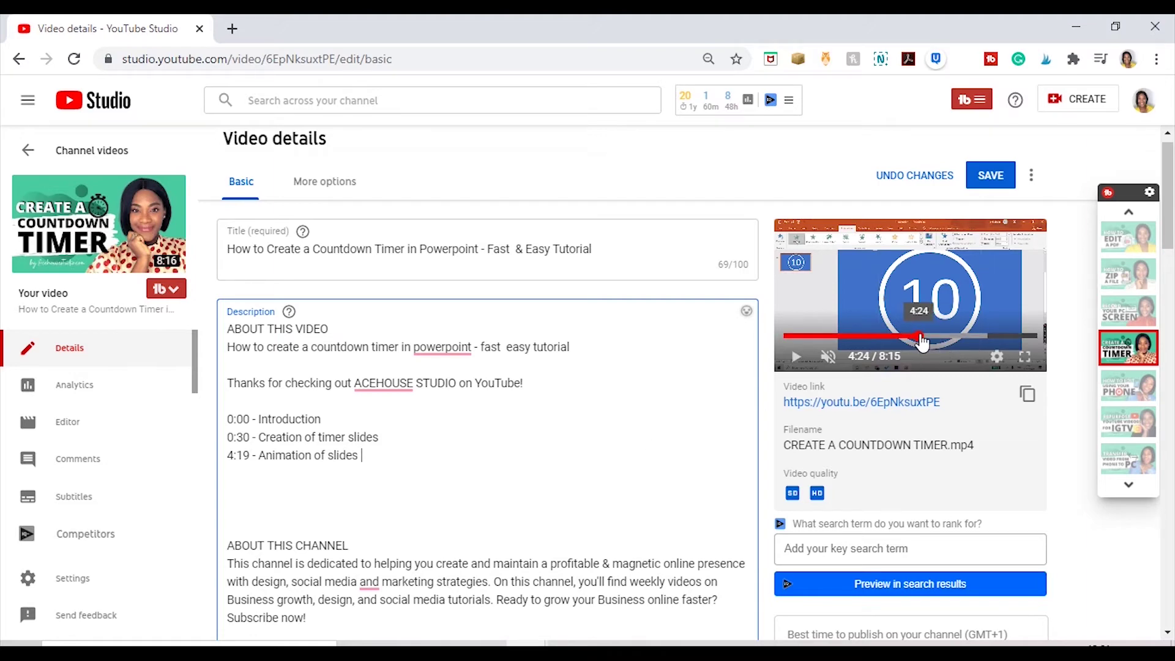
left_click_drag(922, 342, 1017, 347)
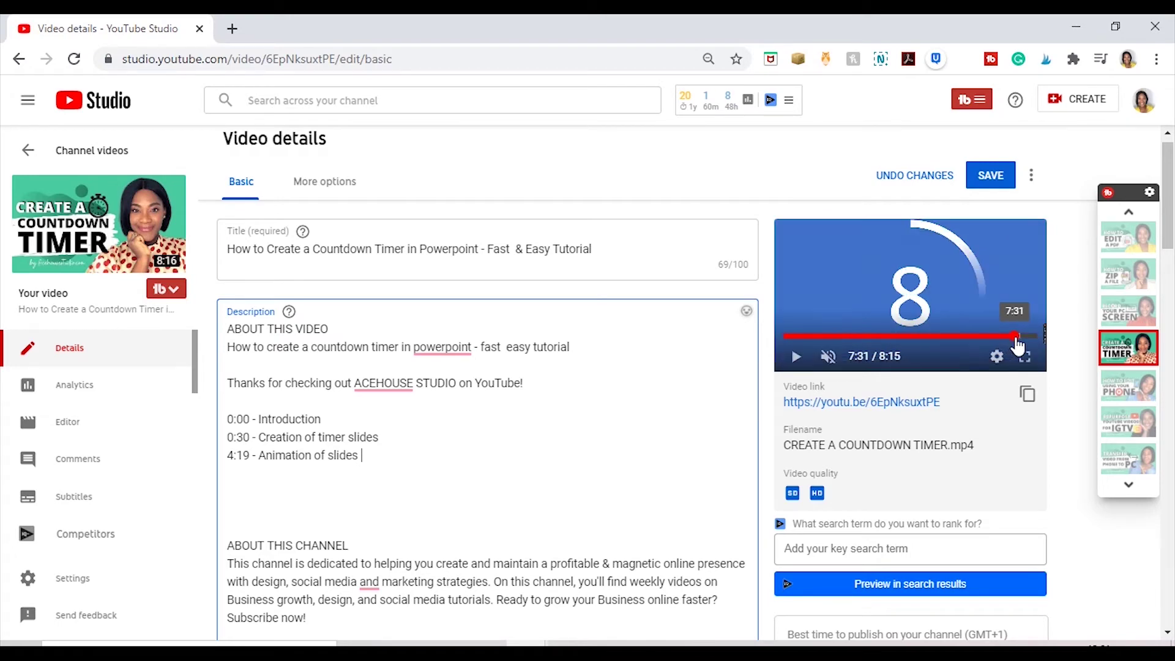
left_click_drag(1017, 346, 1017, 346)
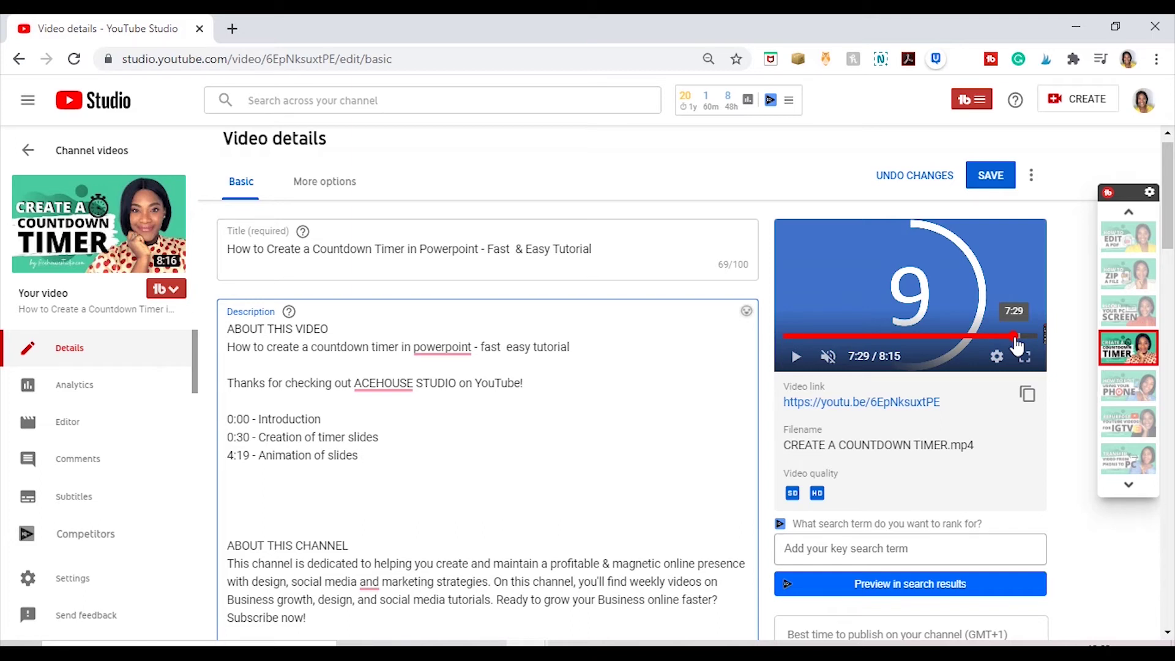
left_click(472, 463)
key("Return")
type("7:27- Final Product")
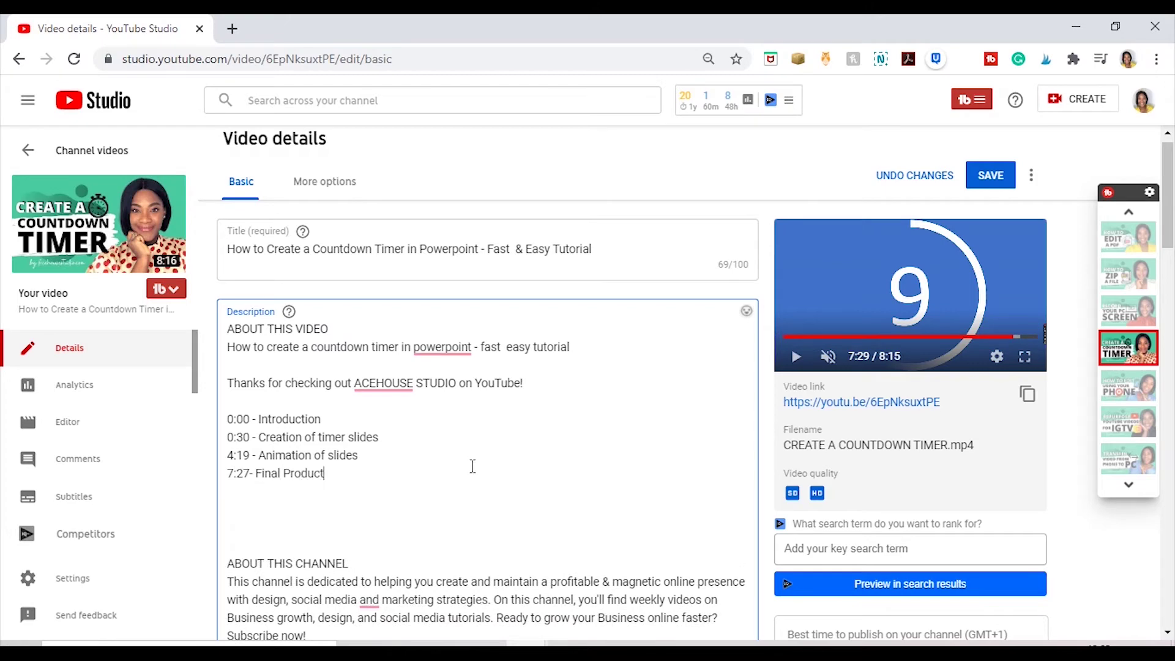
Locate the closing section in the preview and add the timestamp line "8:00- Ending" below the Final Product entry
key("Return")
type("Ending")
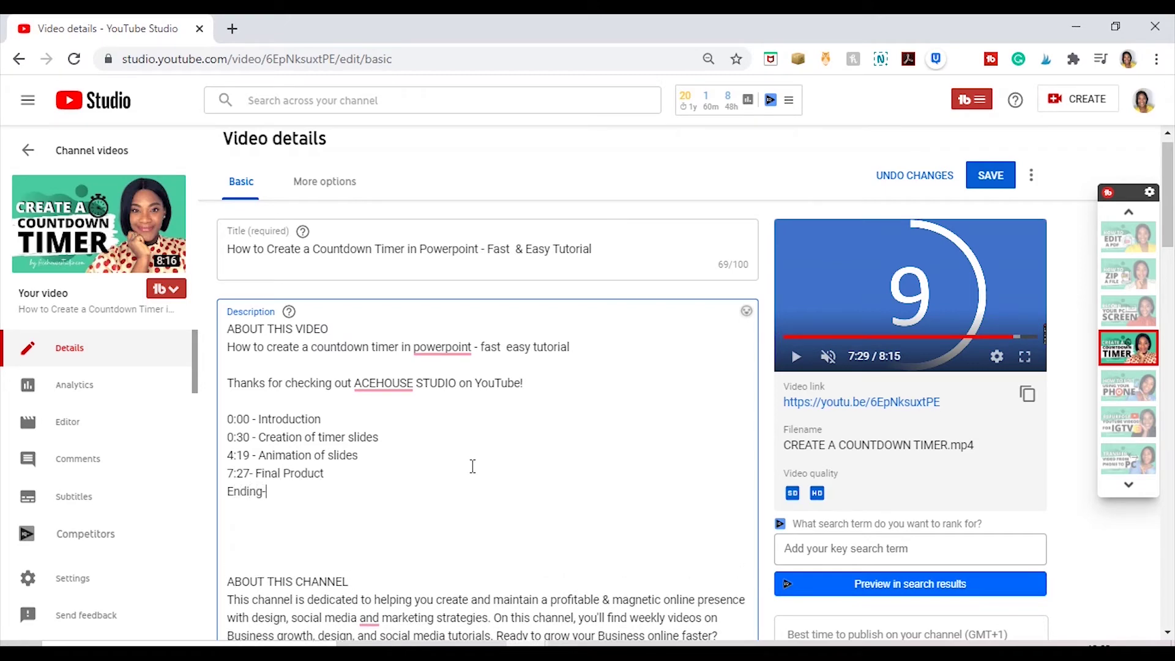
left_click(1032, 335)
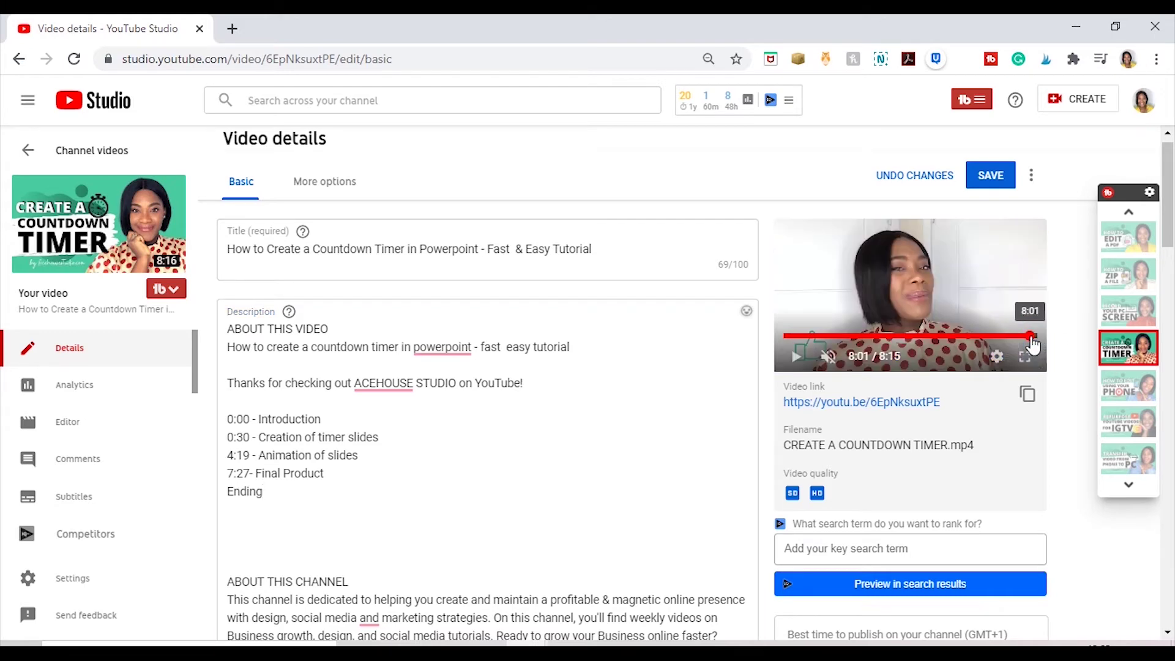
left_click(1030, 336)
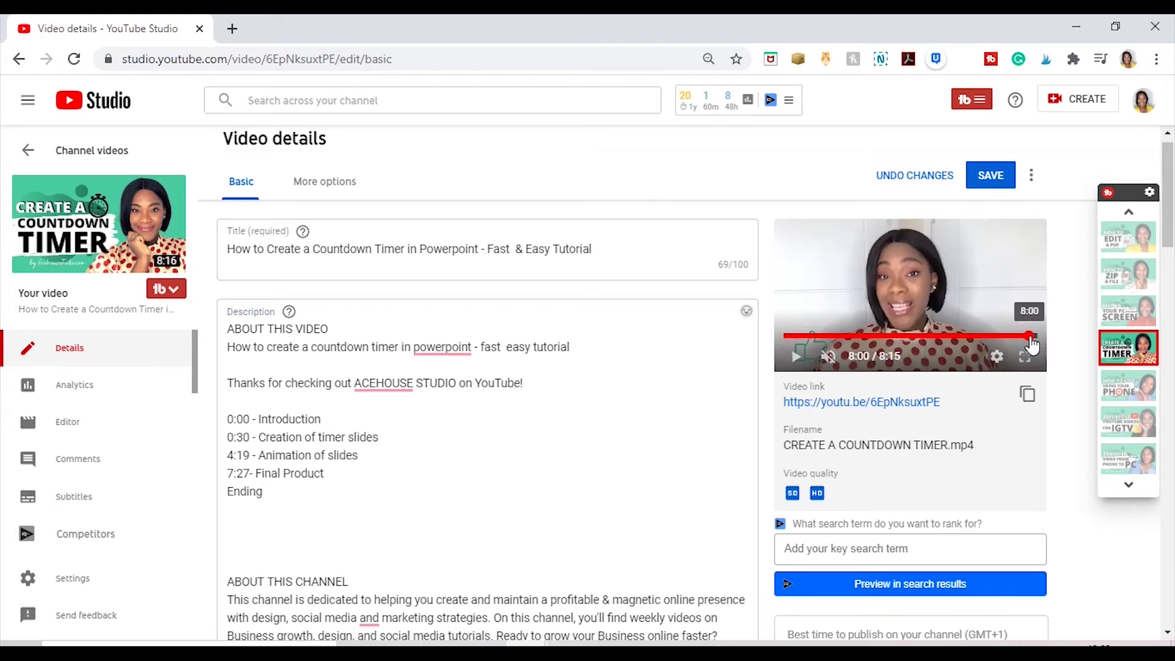
left_click(1029, 338)
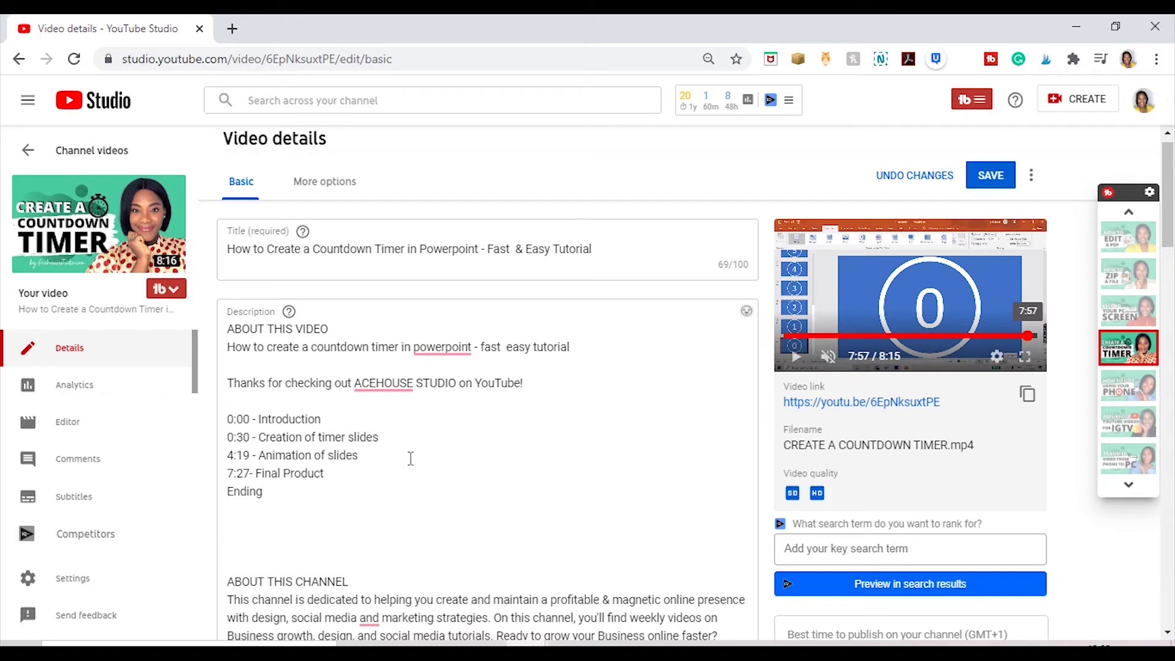
left_click(228, 492)
type("8:00-")
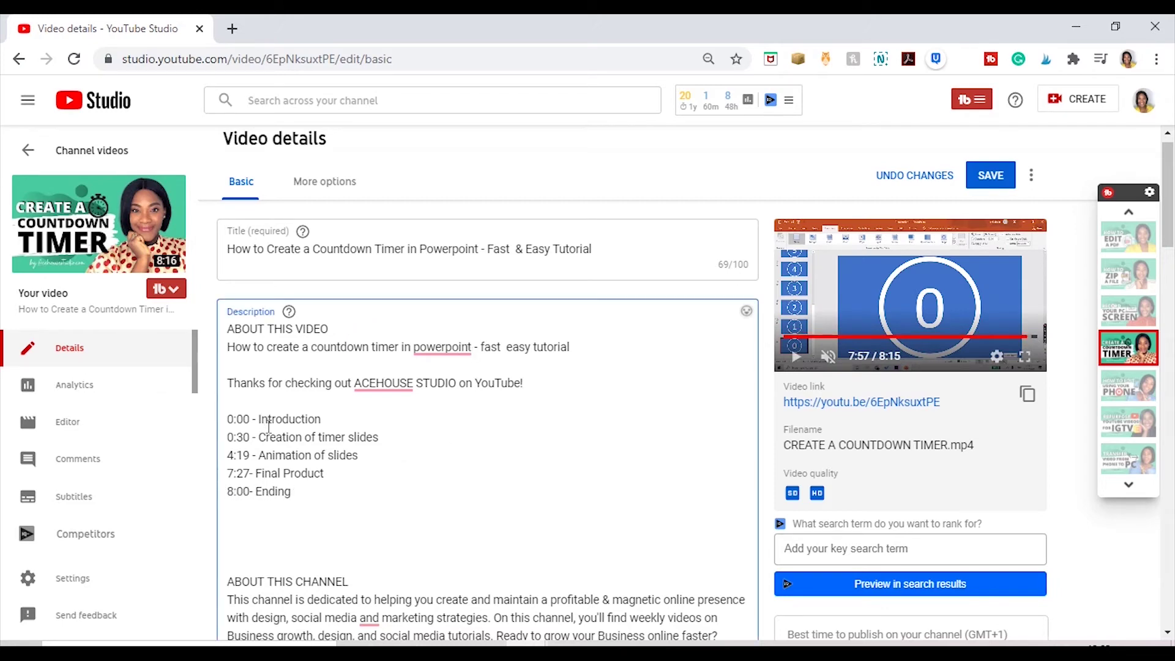
Remove the surplus blank lines between the timestamps and "ABOUT THIS CHANNEL", and save the video details
key("End")
left_click(294, 554)
key("BackSpace")
key("BackSpace")
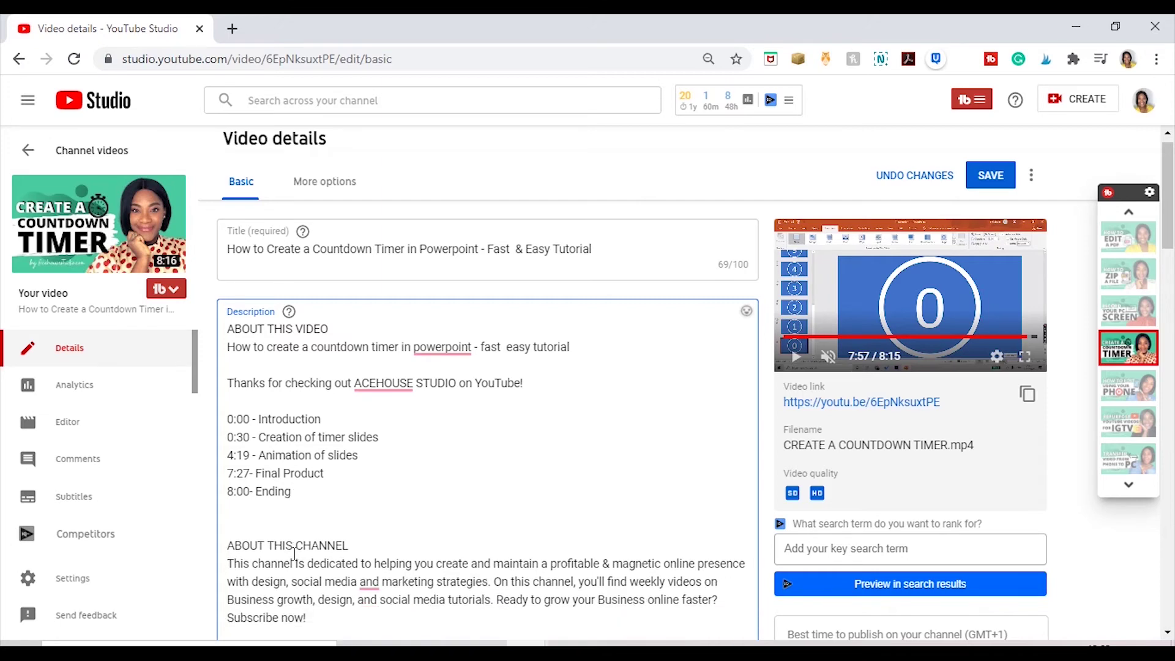
left_click(984, 182)
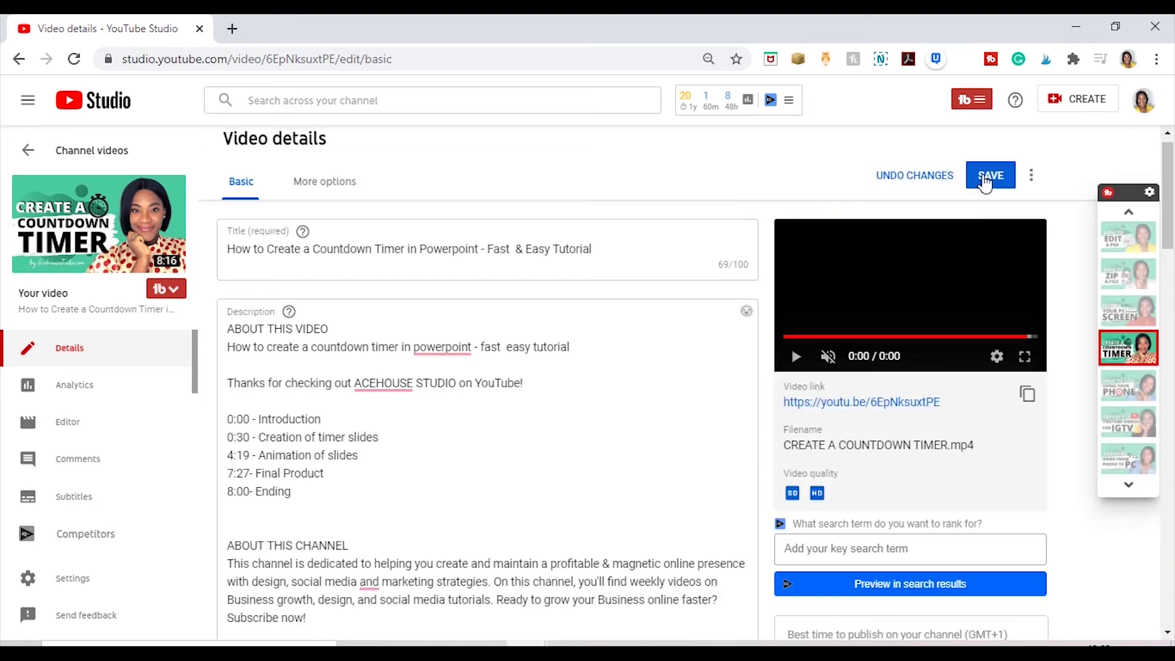
Open the video's public watch page from its video link in a new browser tab
right_click(925, 404)
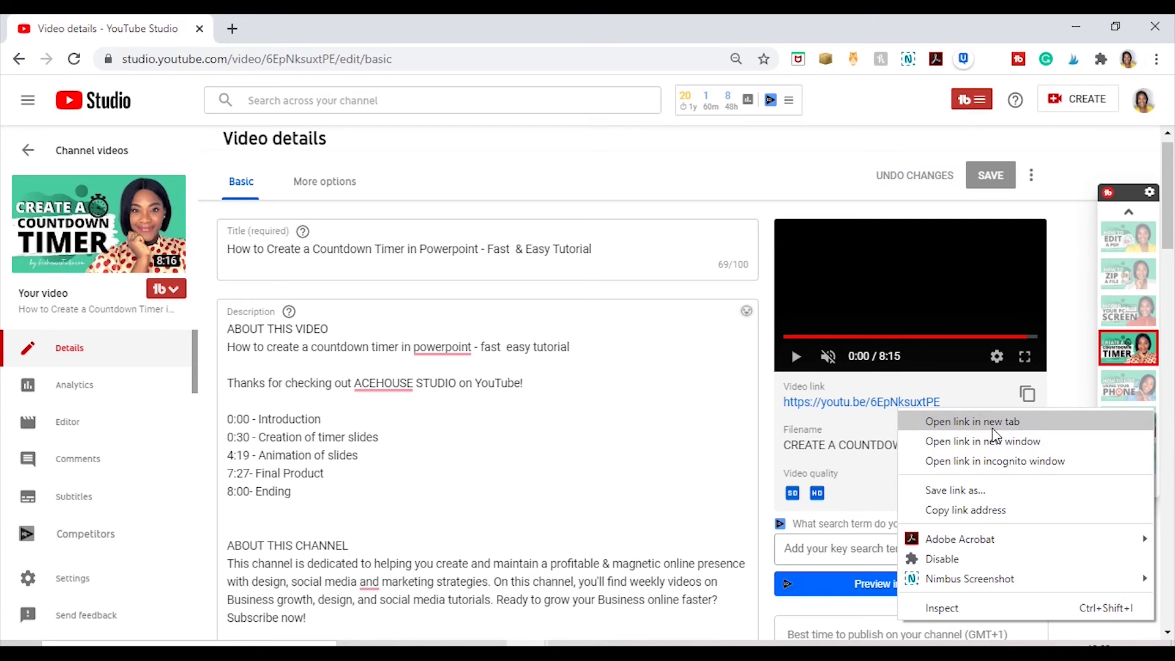
key("Escape")
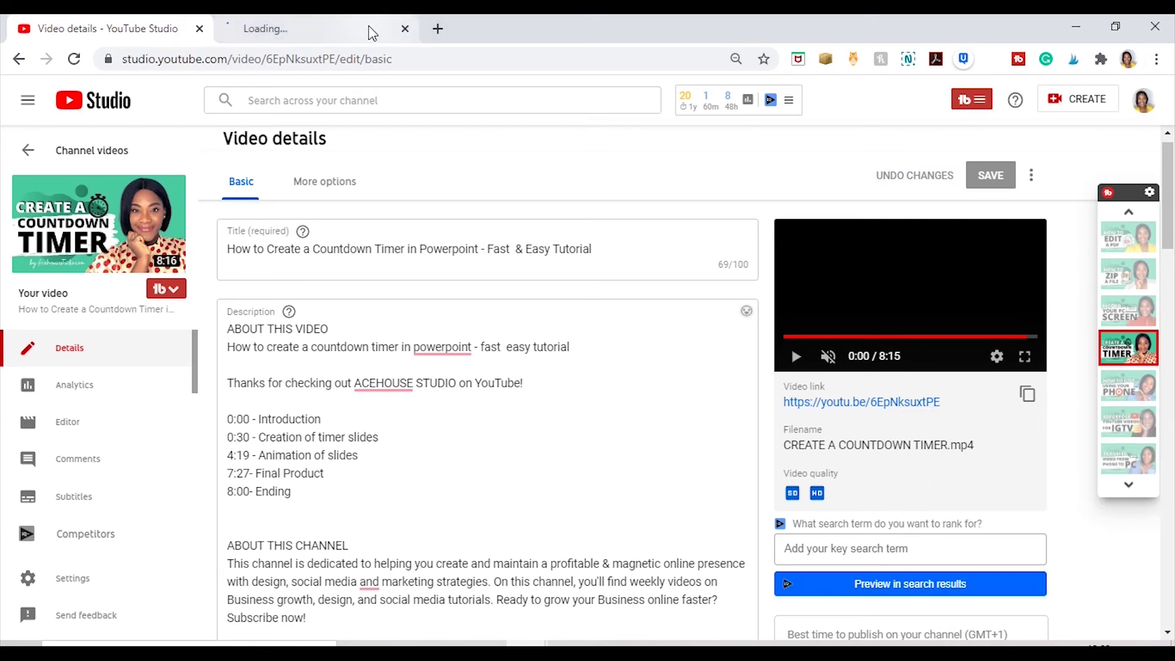
left_click(372, 34)
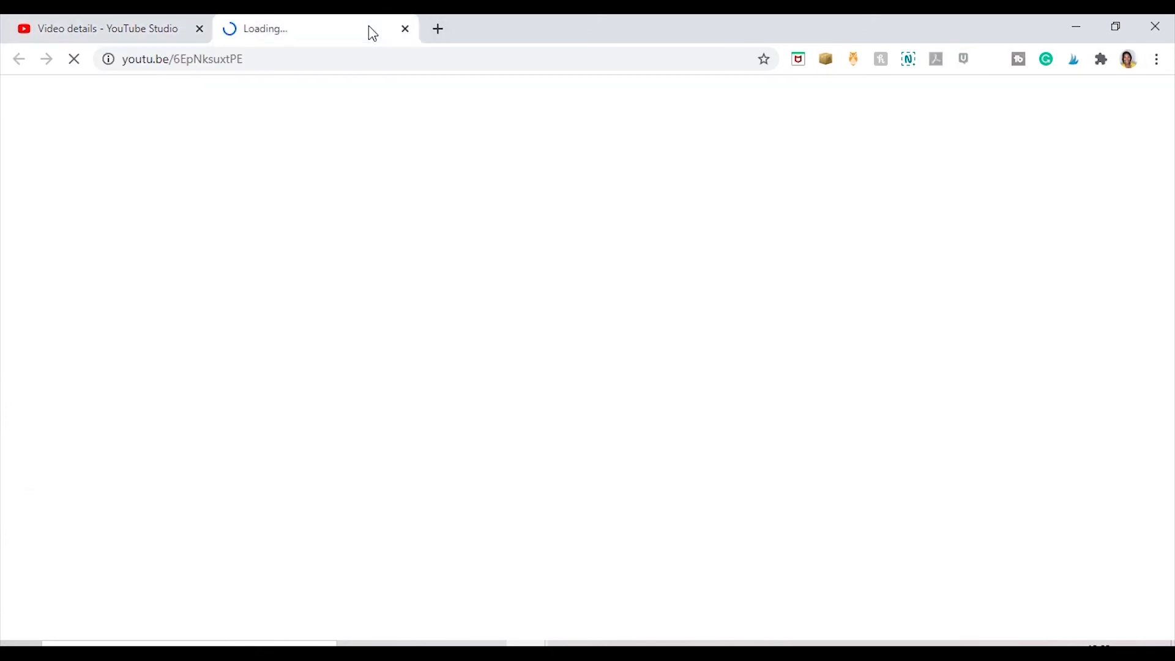
Test the 0:30, 7:27 and 8:00 timestamp links in the published description, and pause the video
scroll(98, 447, "down", 6)
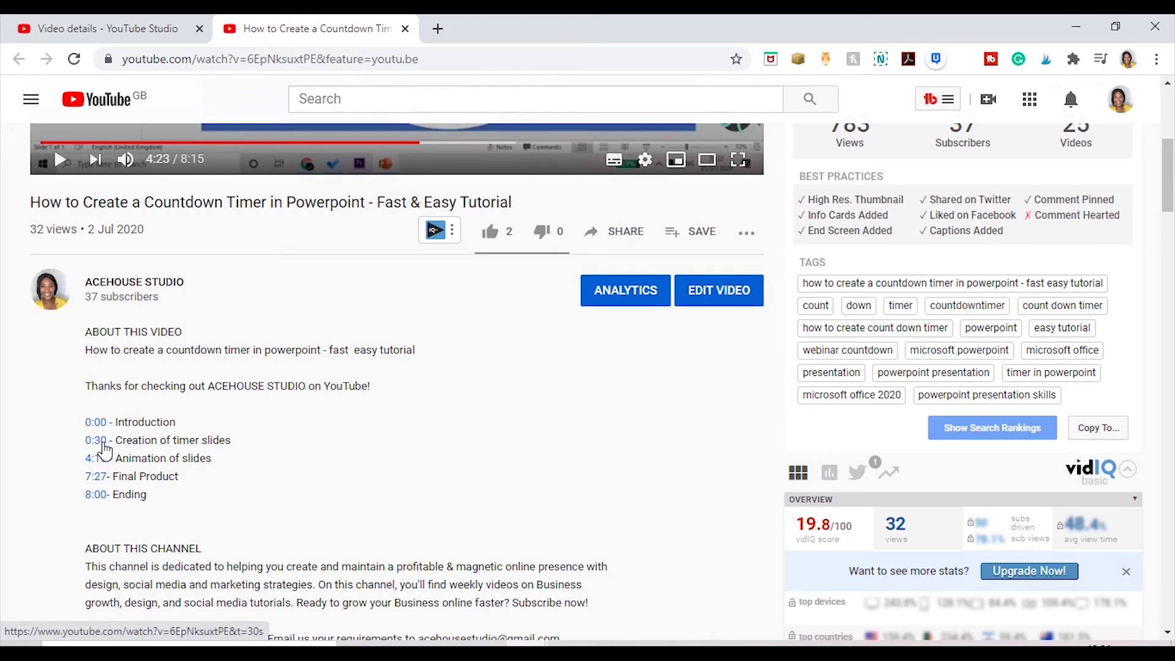
left_click(97, 442)
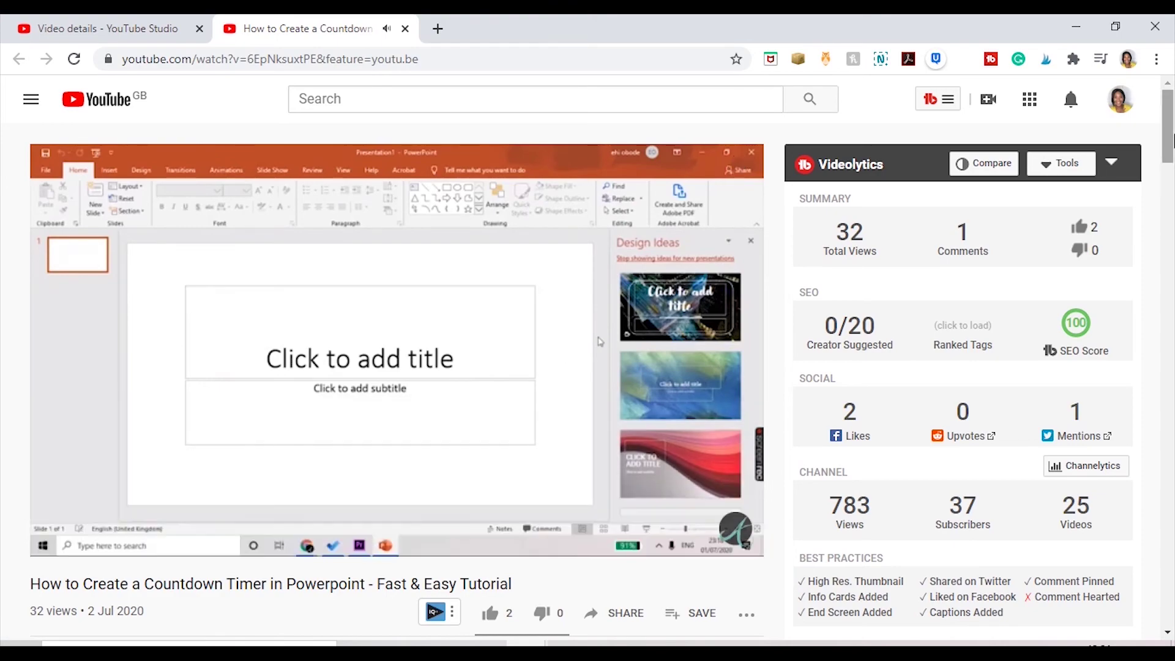
scroll(205, 323, "down", 8)
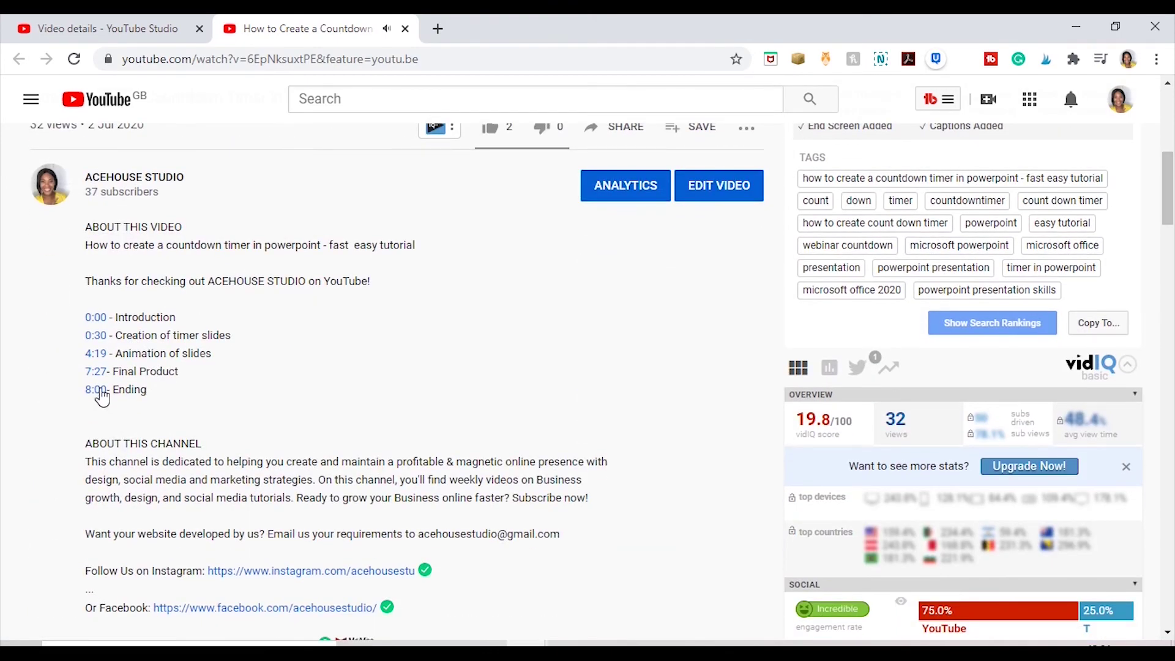
left_click(97, 372)
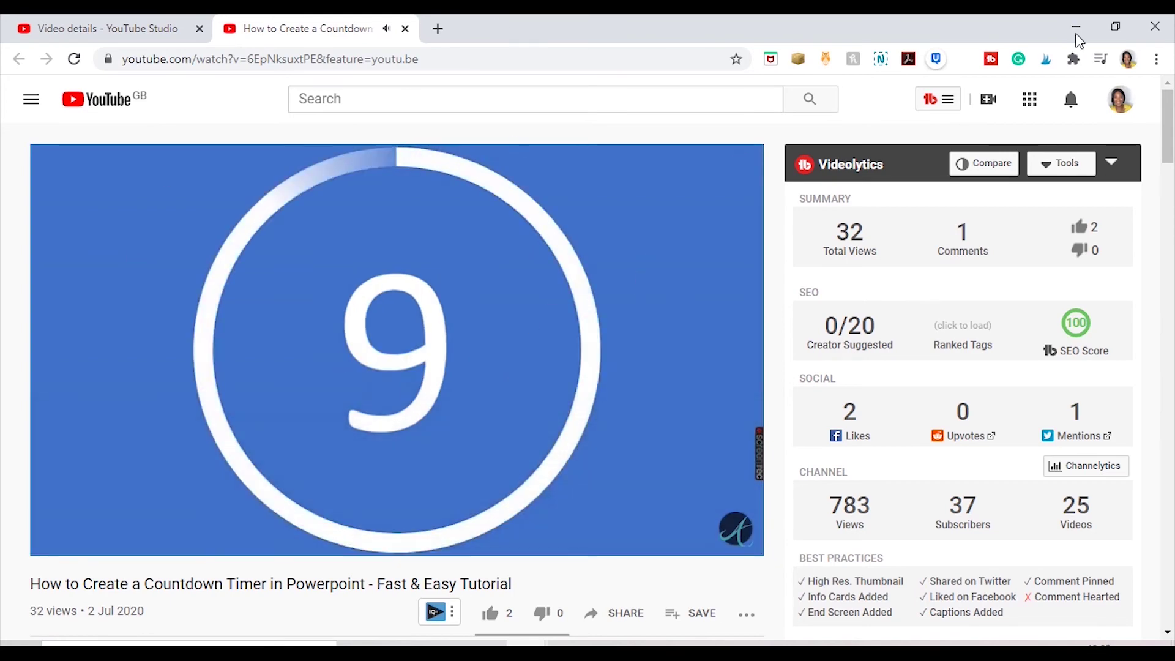
scroll(1155, 153, "down", 5)
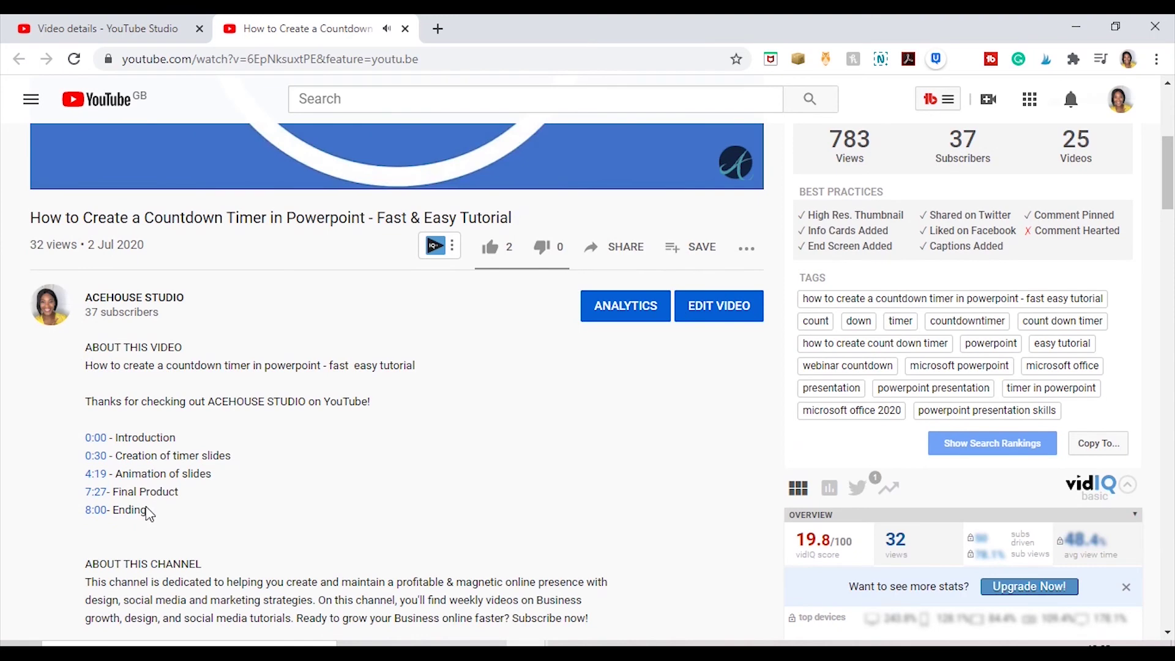
left_click(96, 517)
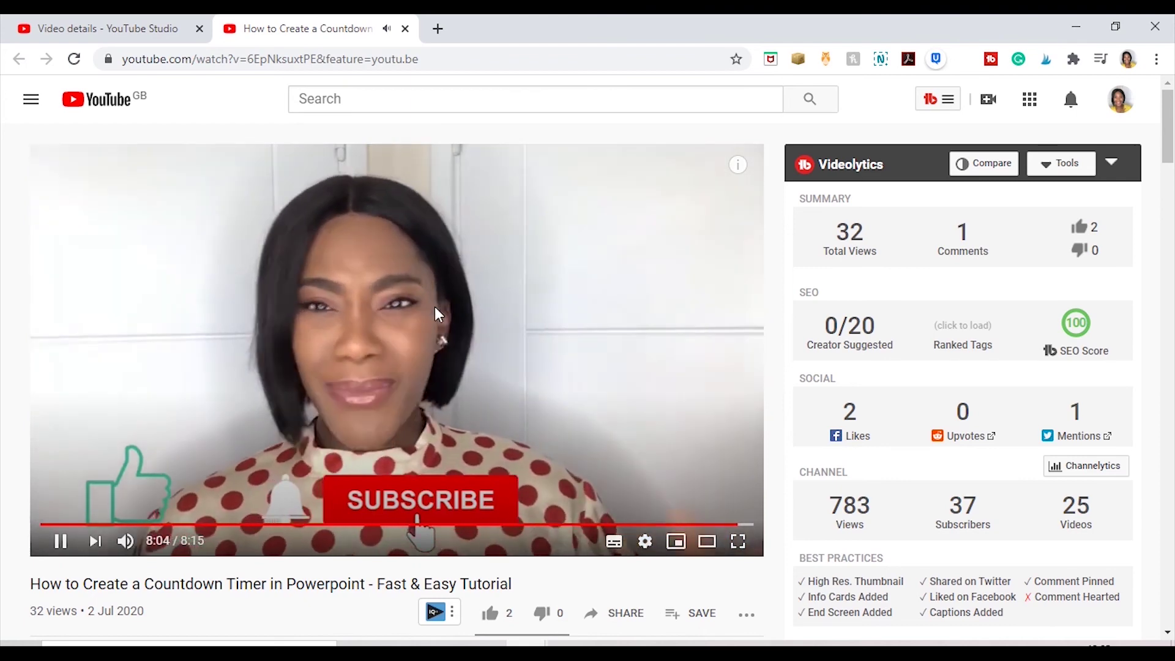
left_click(435, 308)
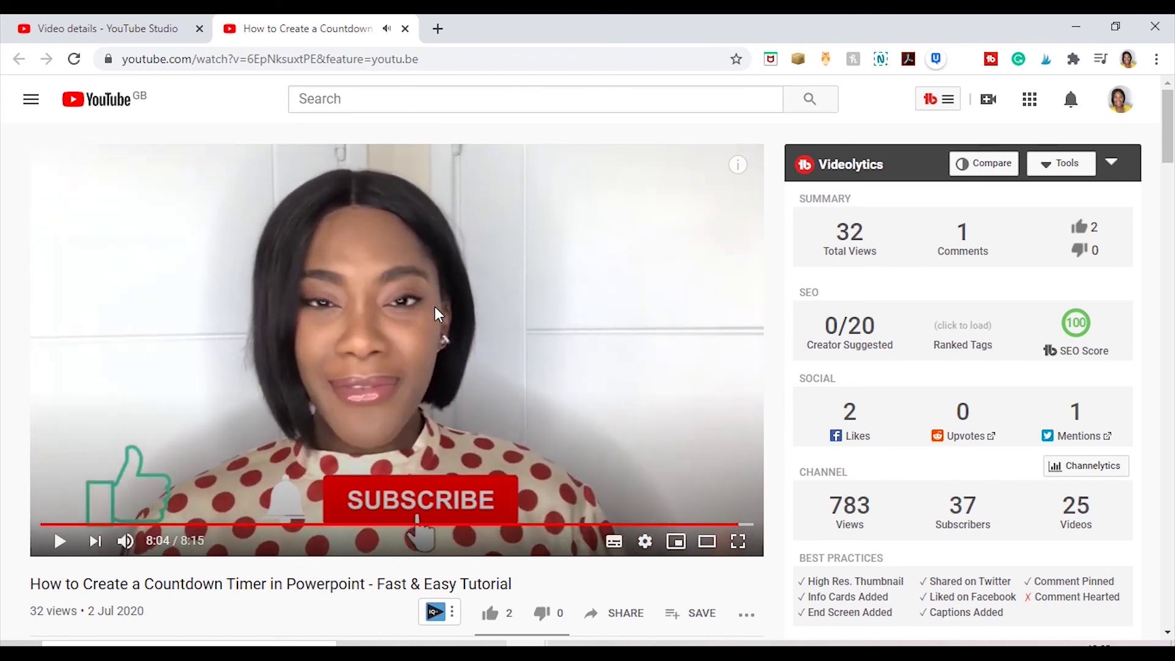